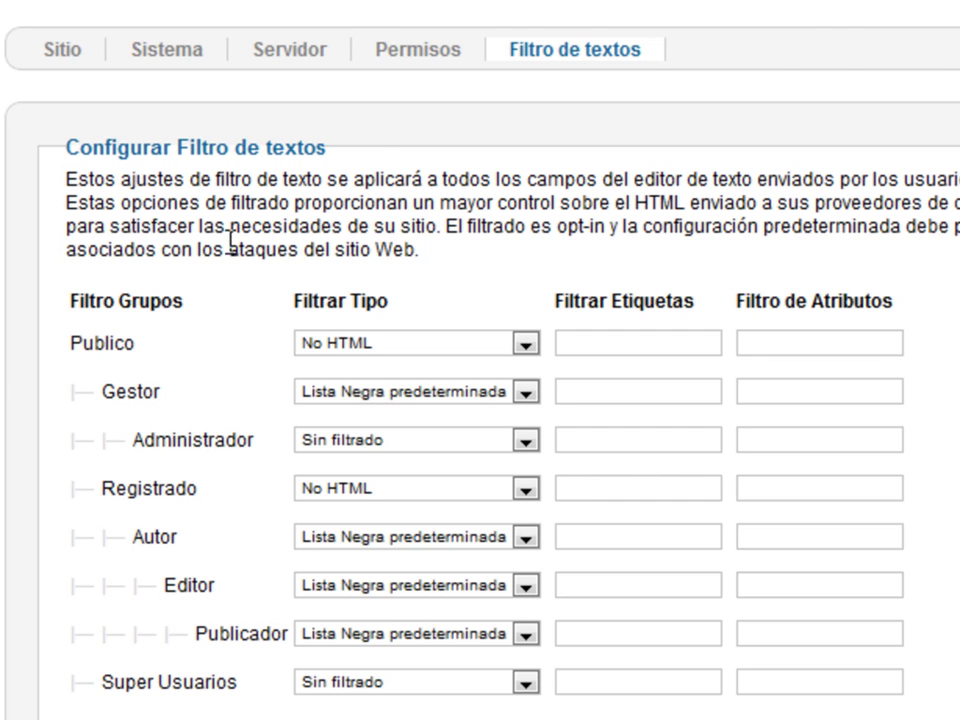
Step: Examine the text filter type assigned to each user group, from Publico down to Super Usuarios
scroll(234, 248, "down", 3)
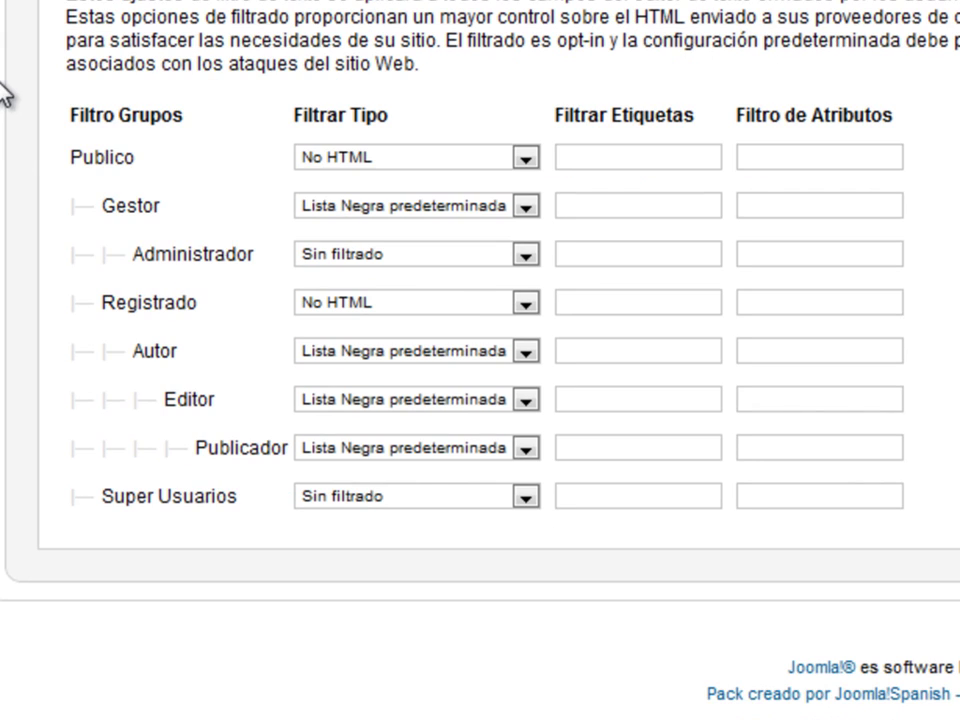
double_click(86, 146)
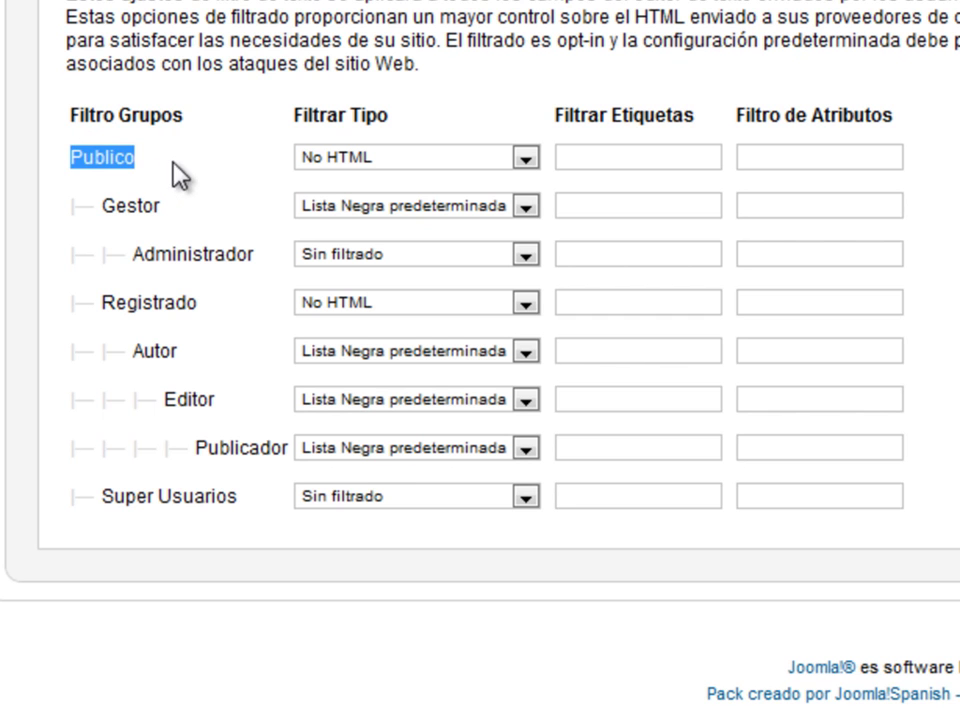
mouse_move(345, 168)
left_click(109, 148)
double_click(109, 148)
mouse_move(311, 149)
left_click(141, 203)
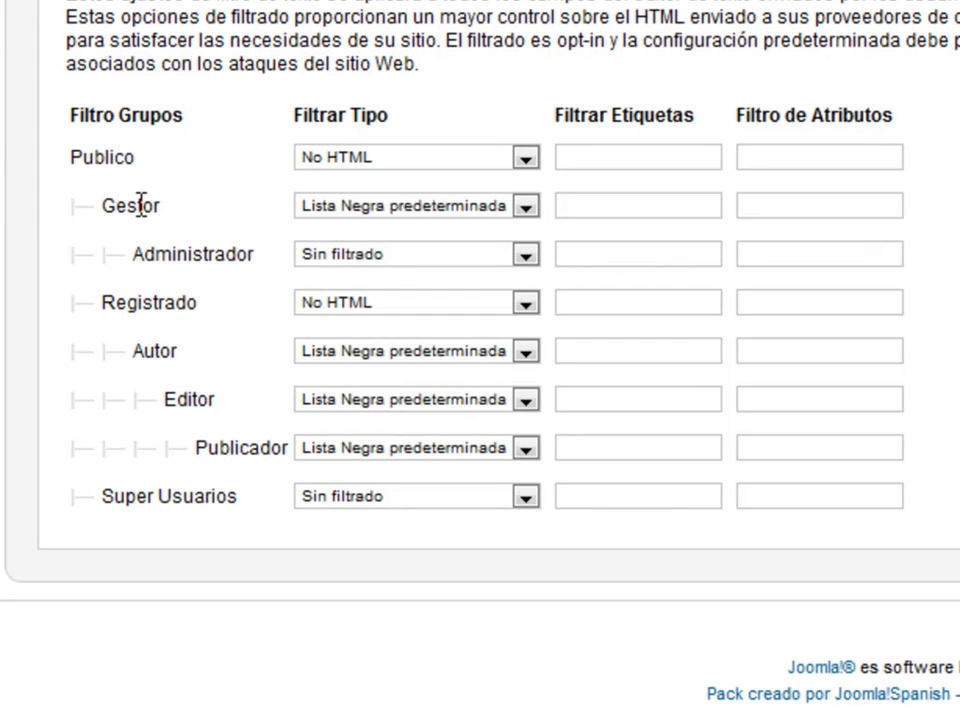
double_click(141, 204)
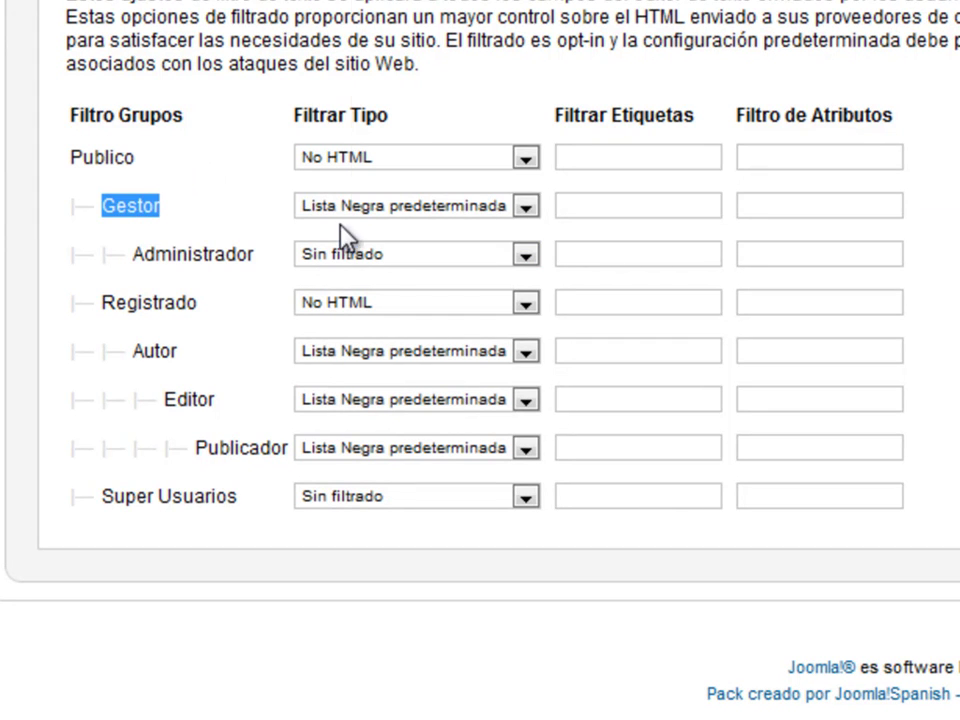
mouse_move(364, 226)
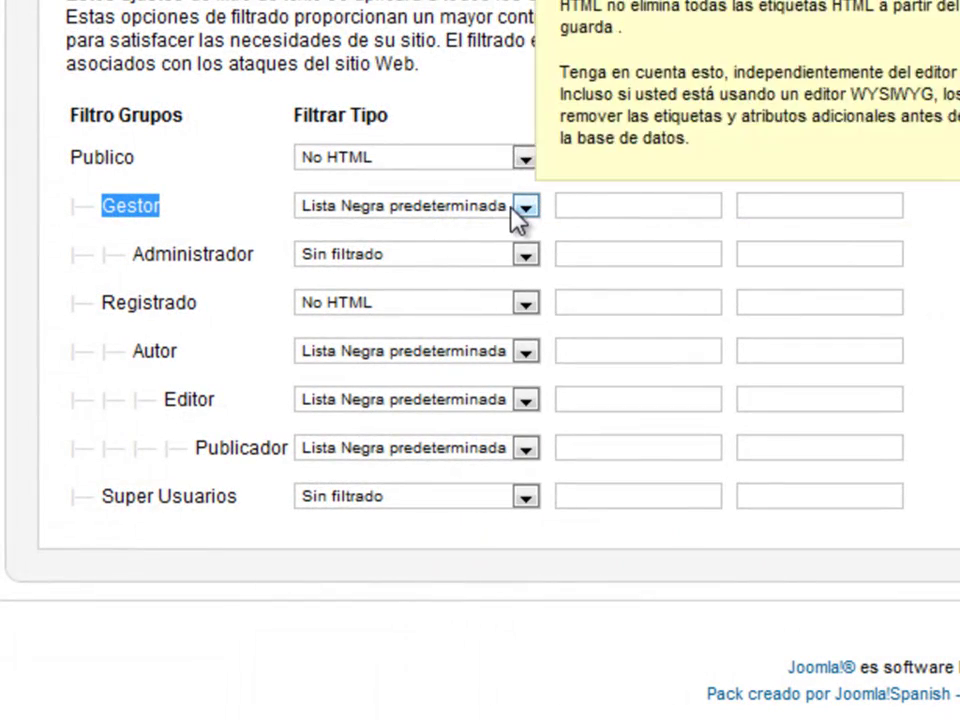
mouse_move(317, 209)
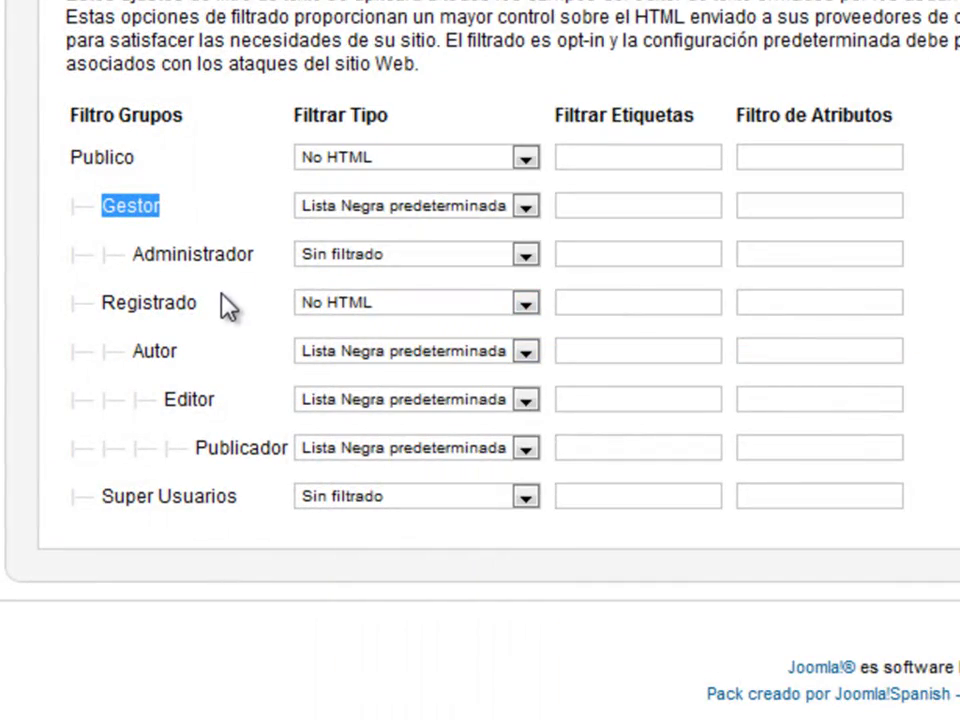
mouse_move(346, 256)
left_click(150, 302)
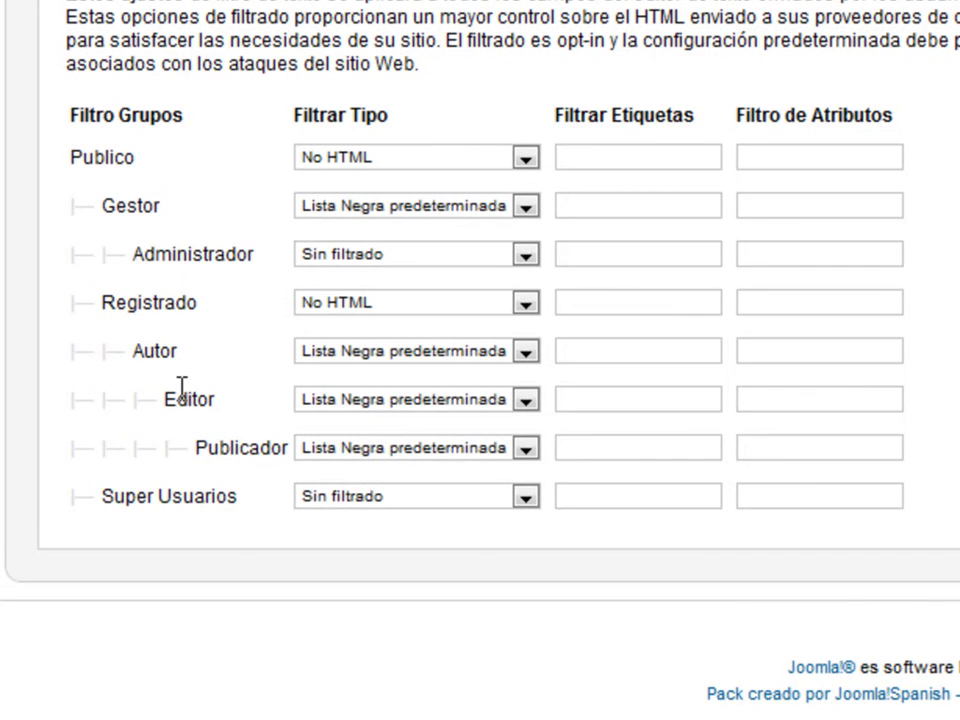
double_click(243, 450)
double_click(122, 491)
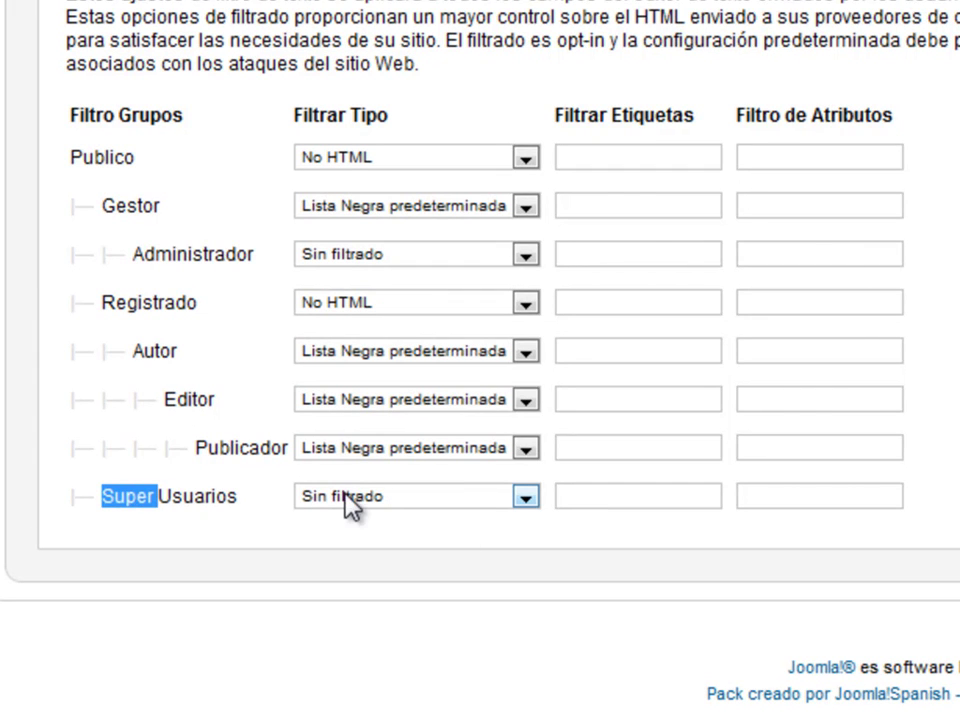
mouse_move(345, 500)
Step: Review the Filtrar Etiquetas and Filtro de Atributos fields of the text filter settings, including those for Super Usuarios
left_click(659, 497)
left_click(765, 527)
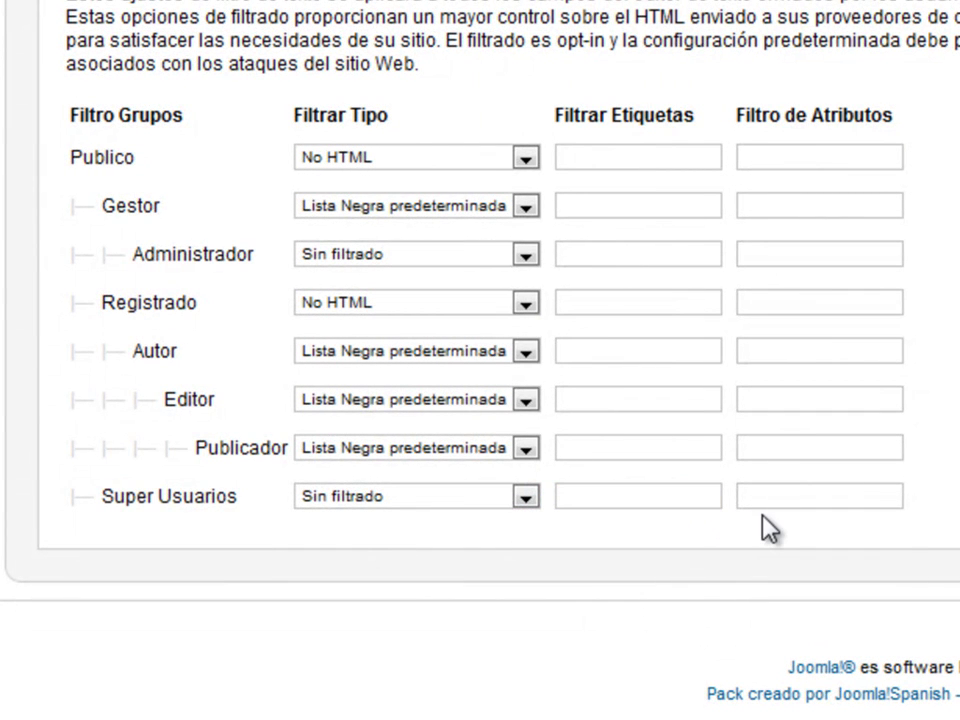
left_click(787, 500)
left_click(647, 495)
left_click(819, 137)
double_click(823, 118)
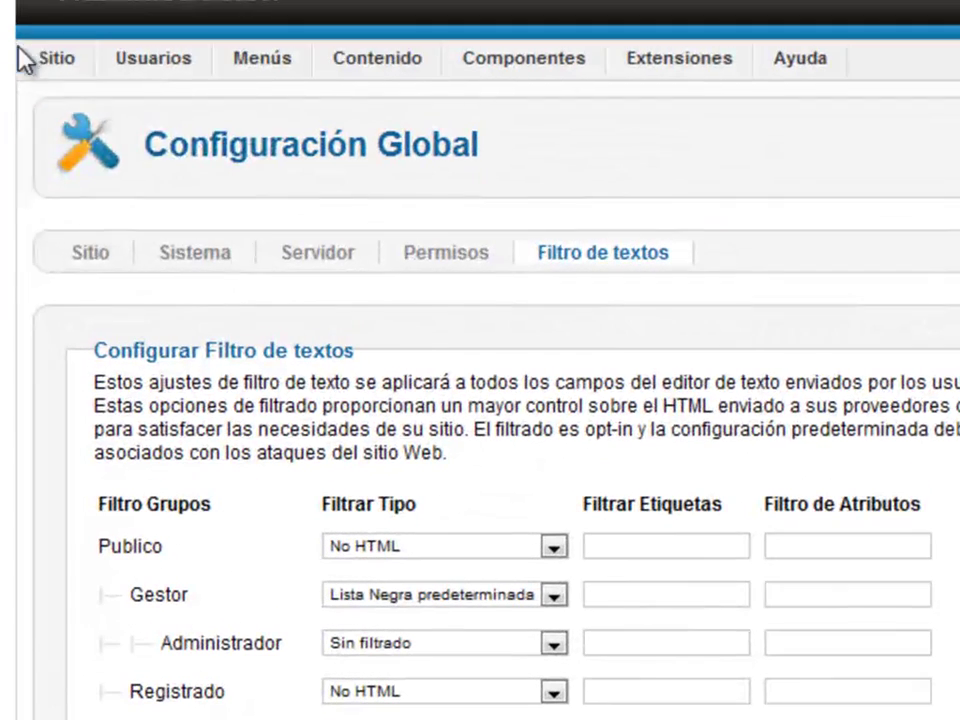
Step: Open the Comprobación Global maintenance page and select all the database tables in the list
mouse_move(50, 58)
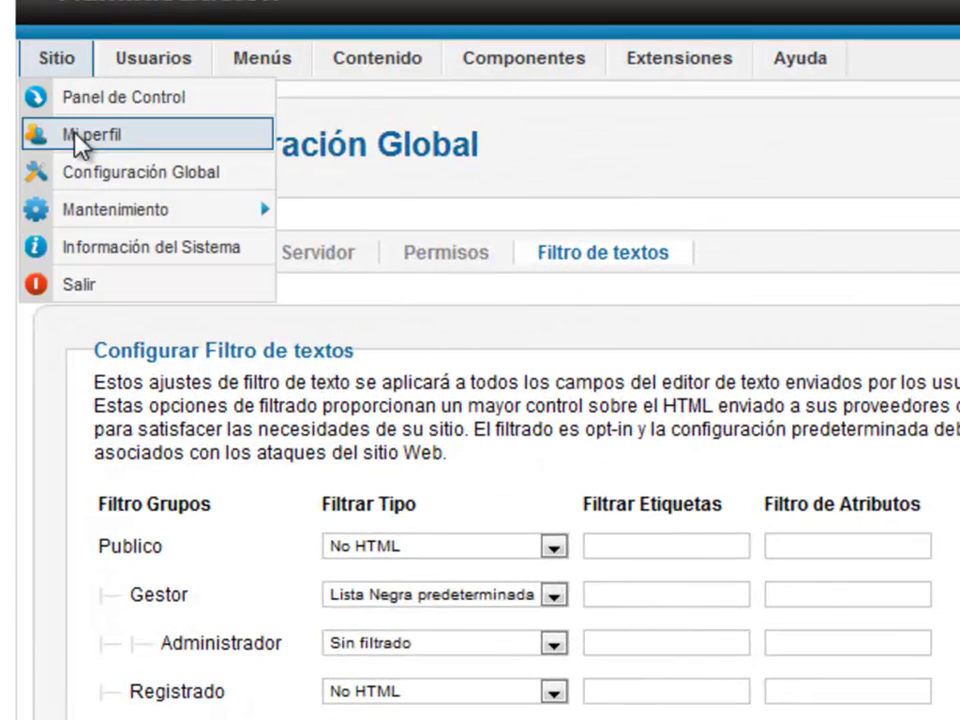
mouse_move(88, 62)
mouse_move(95, 212)
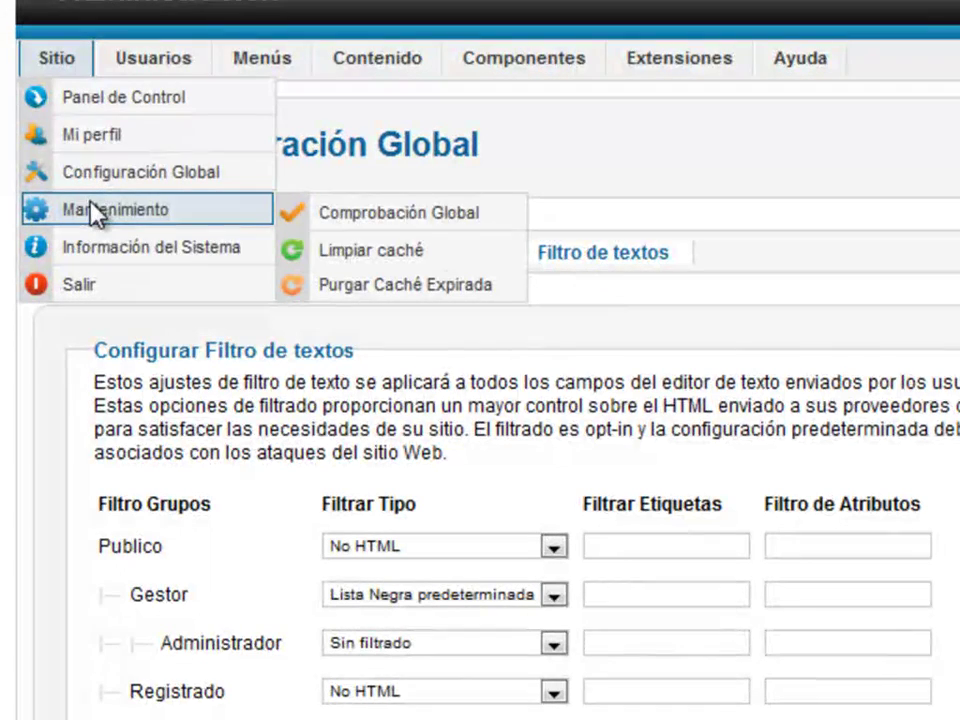
left_click(337, 222)
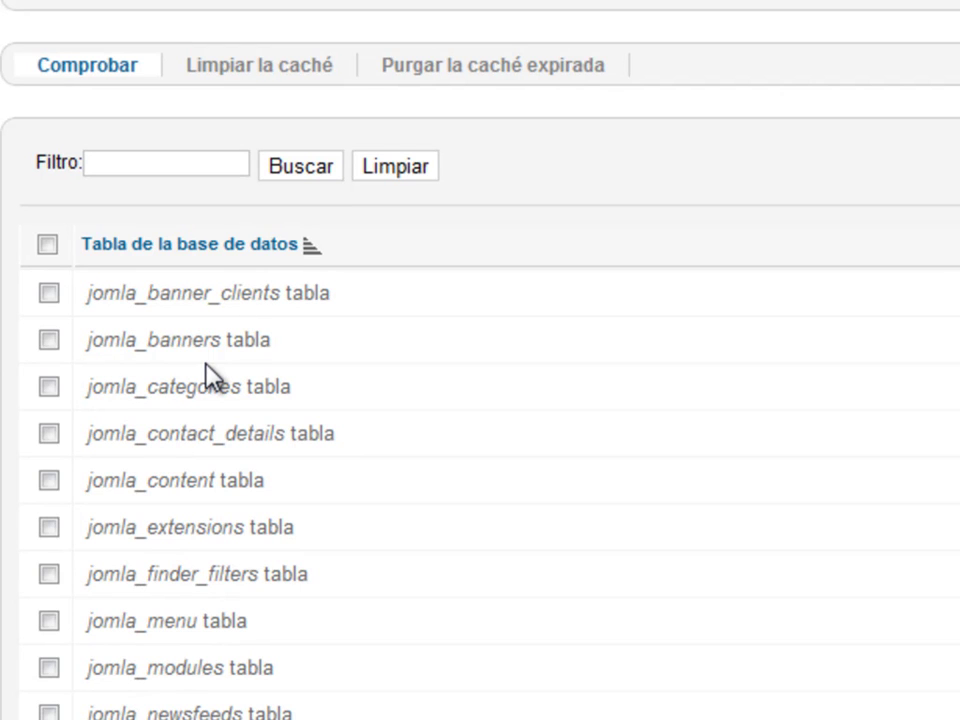
scroll(388, 343, "down", 3)
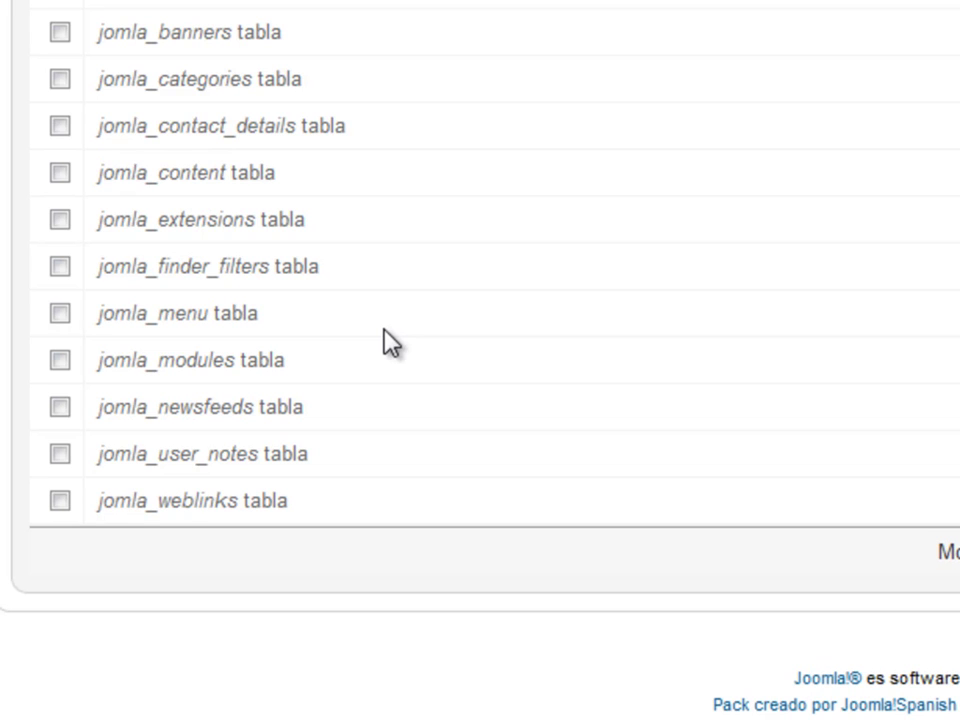
scroll(213, 453, "up", 3)
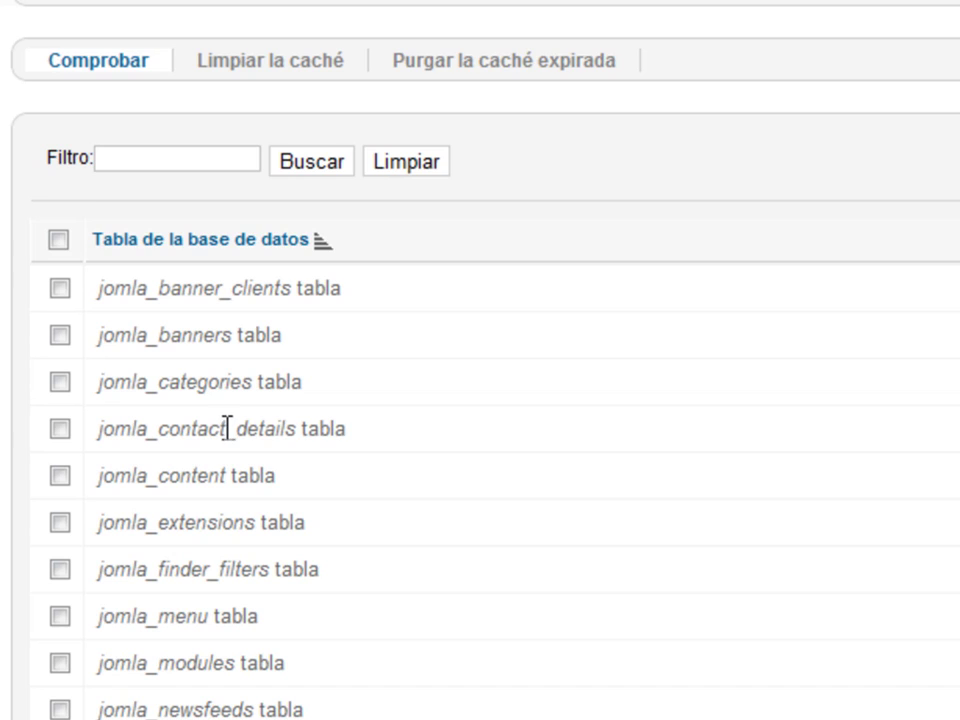
scroll(229, 428, "down", 3)
scroll(227, 428, "up", 2)
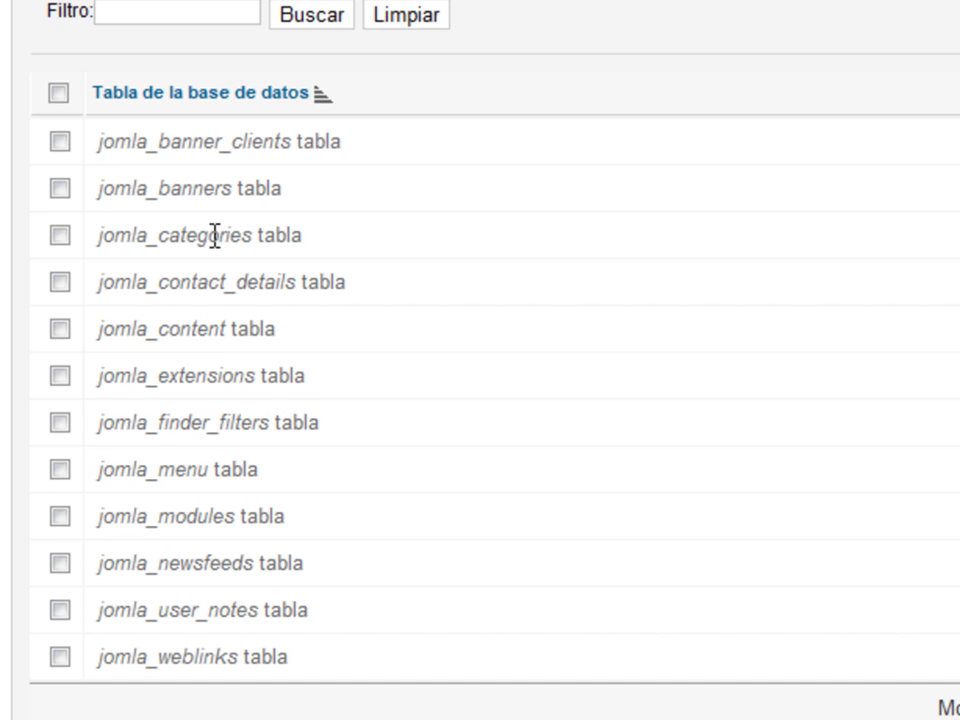
left_click(60, 141)
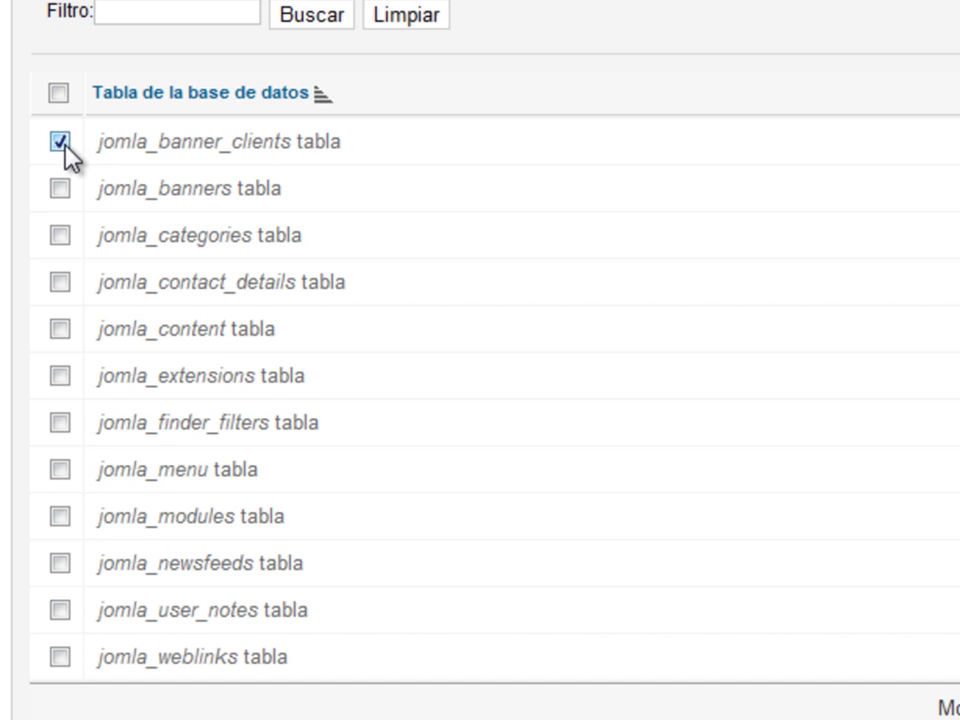
left_click(57, 94)
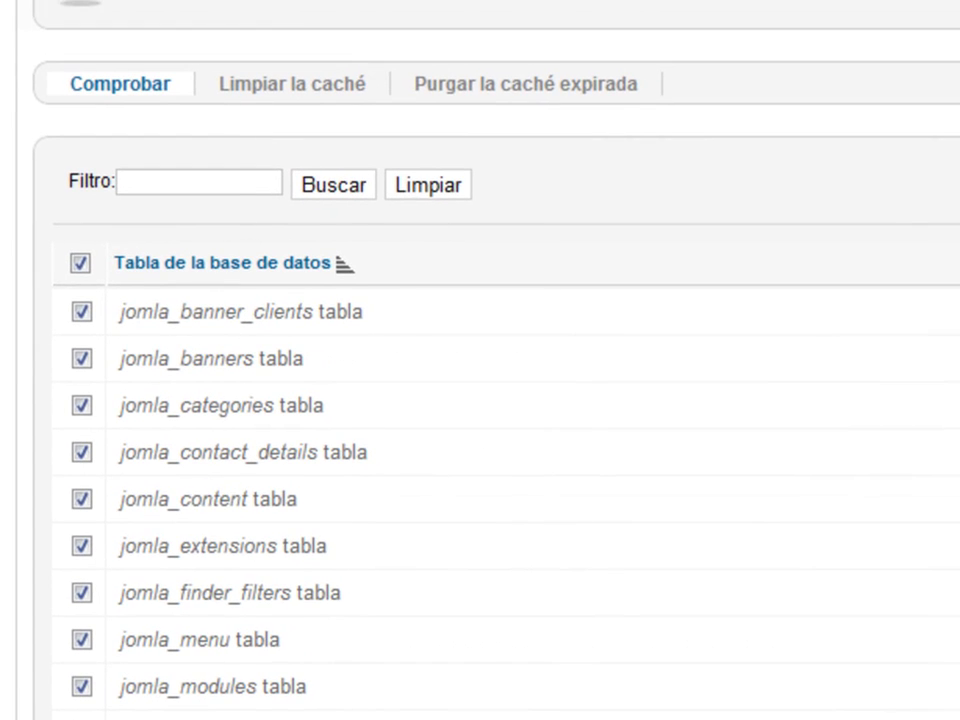
Step: View the cache clearing page and the Purgar la caché expirada page
left_click(320, 86)
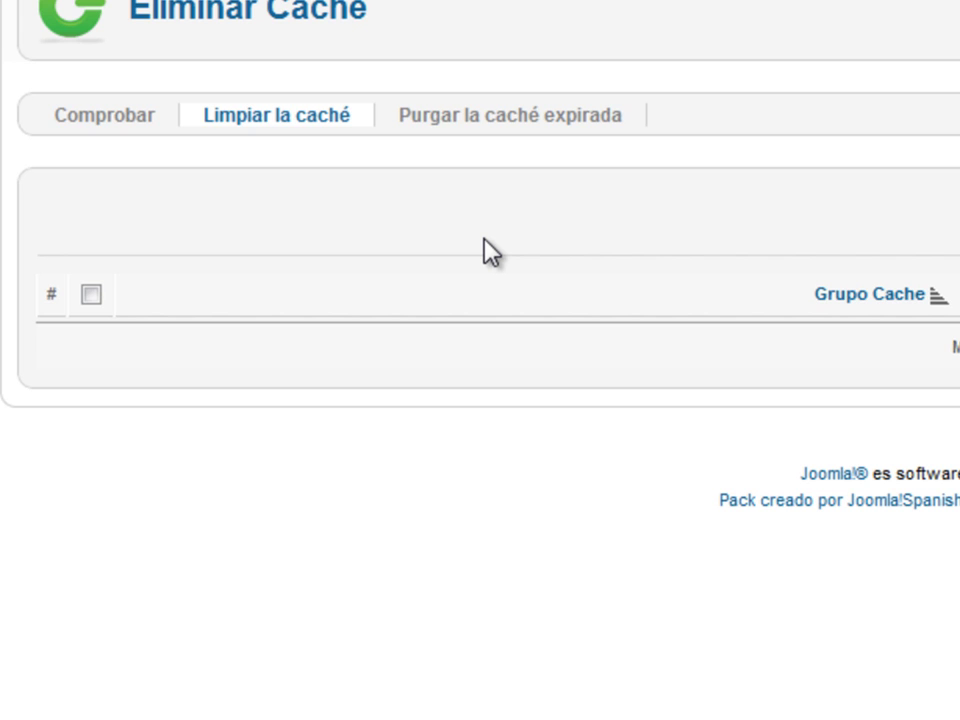
left_click(430, 118)
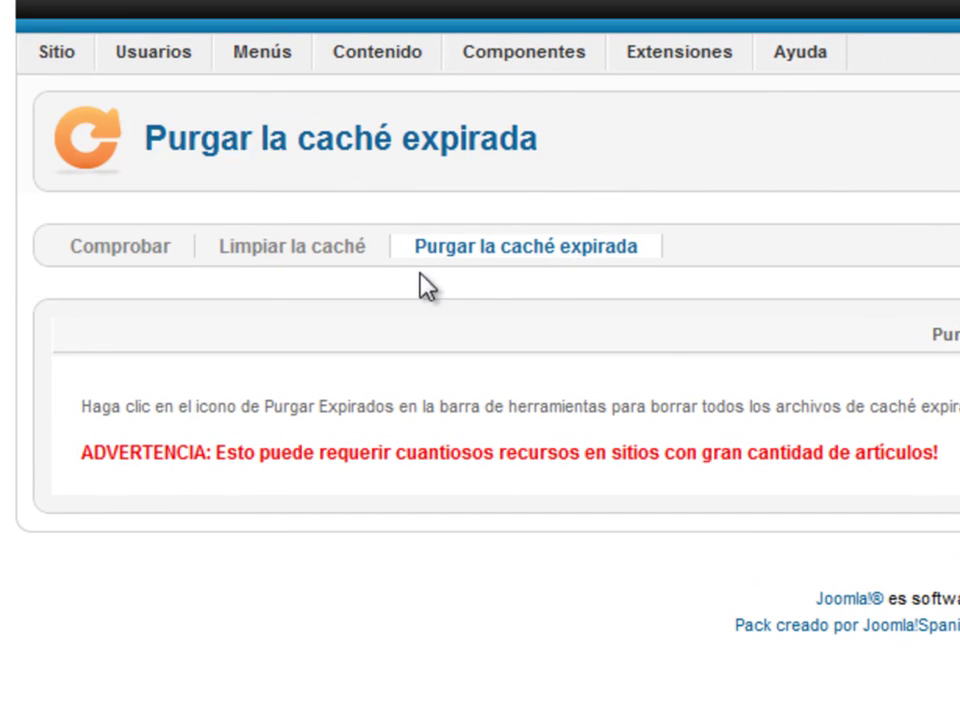
Step: Open the system information page and review its important PHP configuration settings
mouse_move(45, 52)
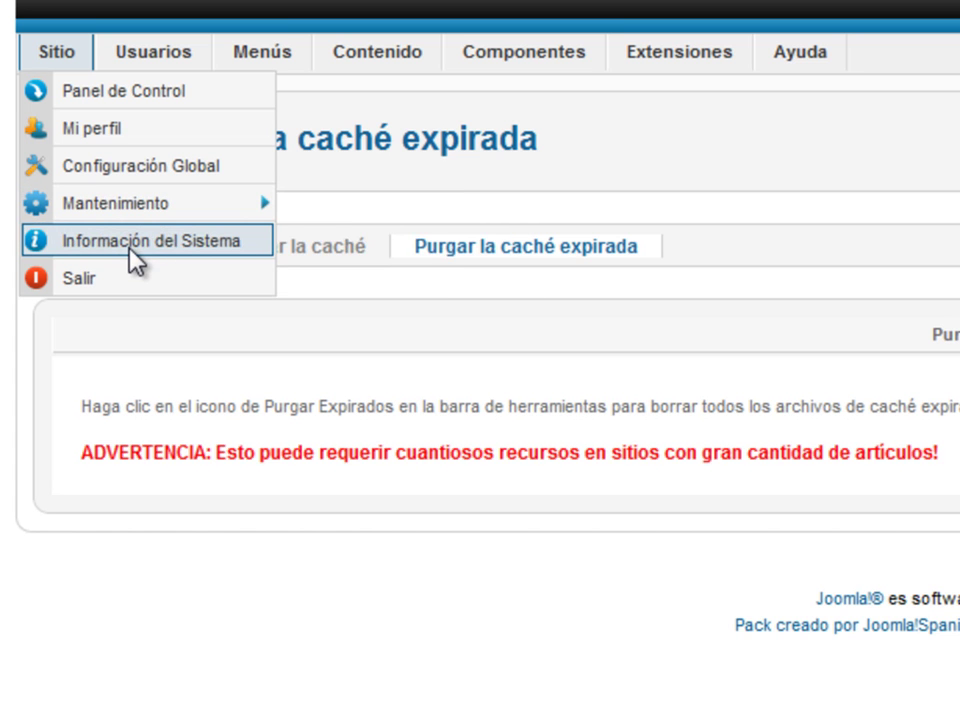
left_click(130, 250)
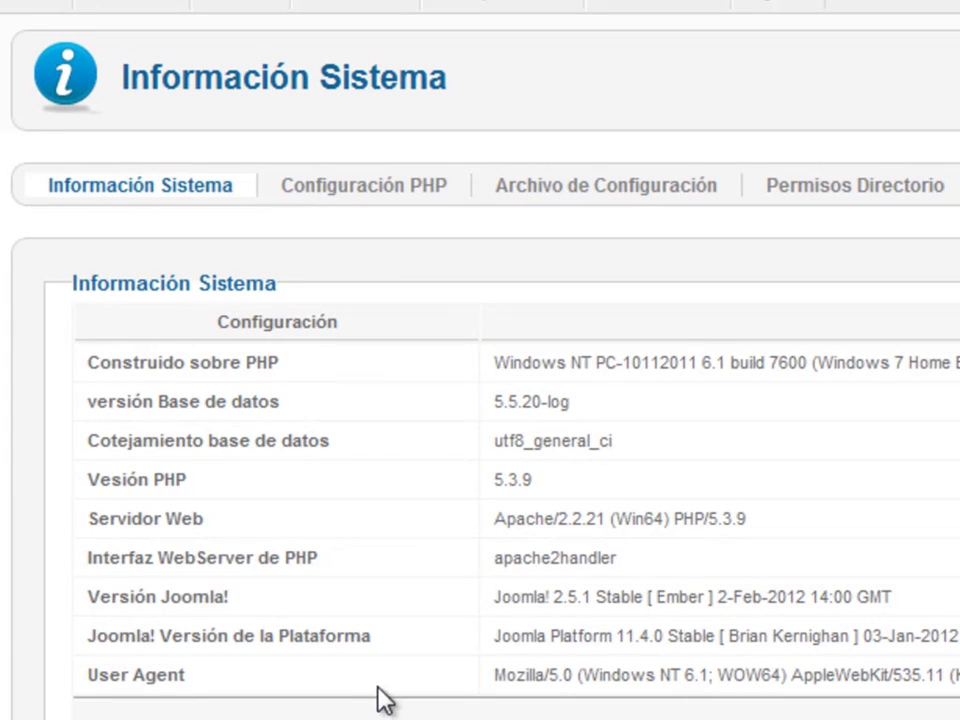
left_click(334, 190)
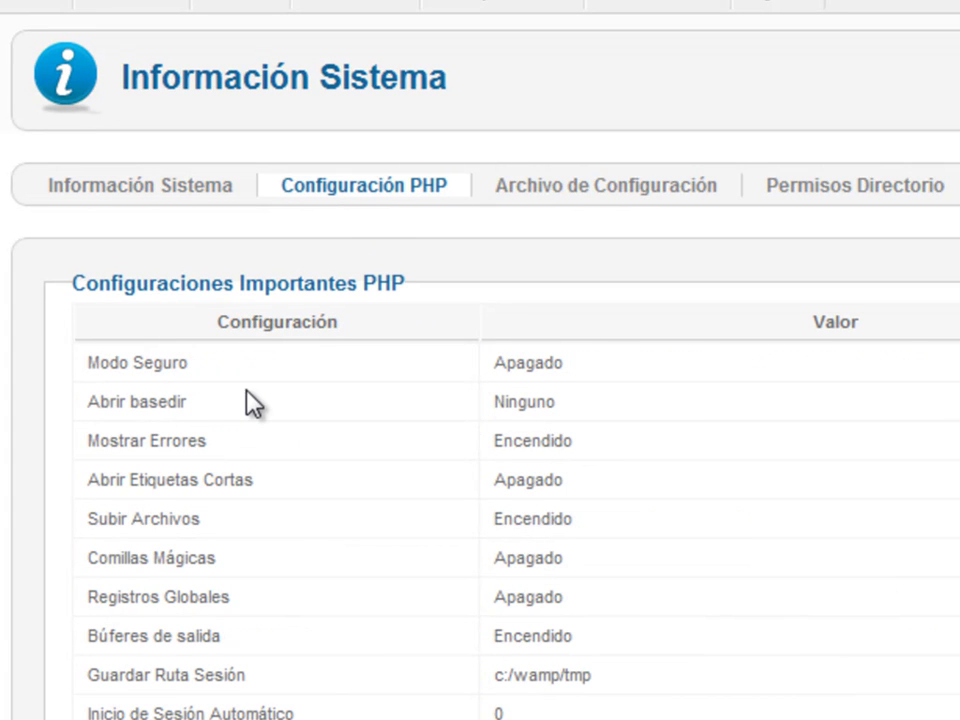
scroll(247, 393, "down", 3)
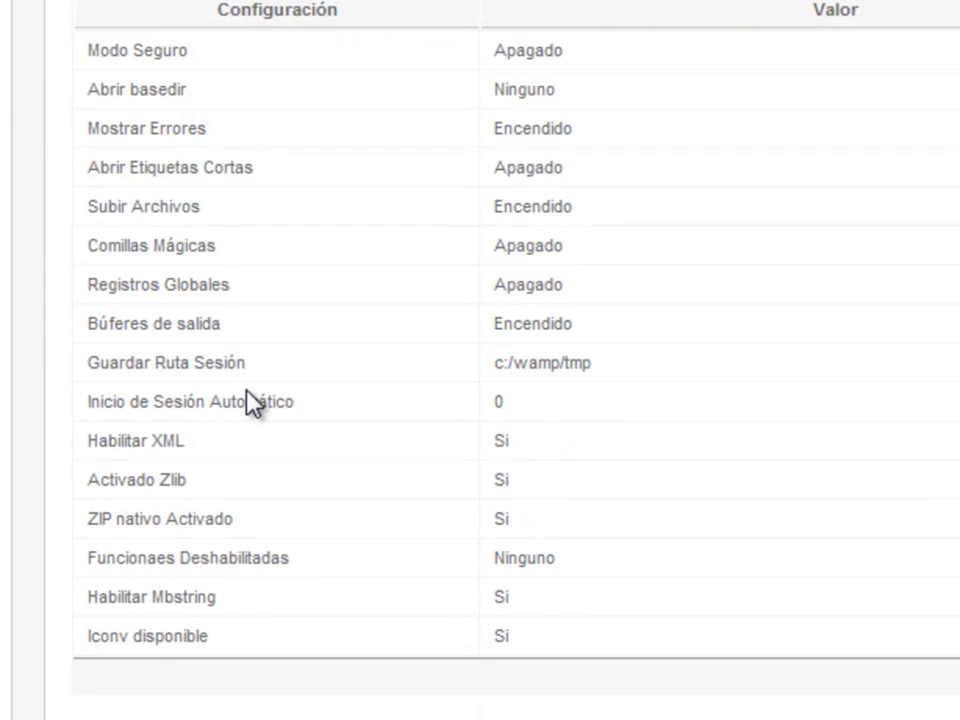
scroll(247, 393, "up", 3)
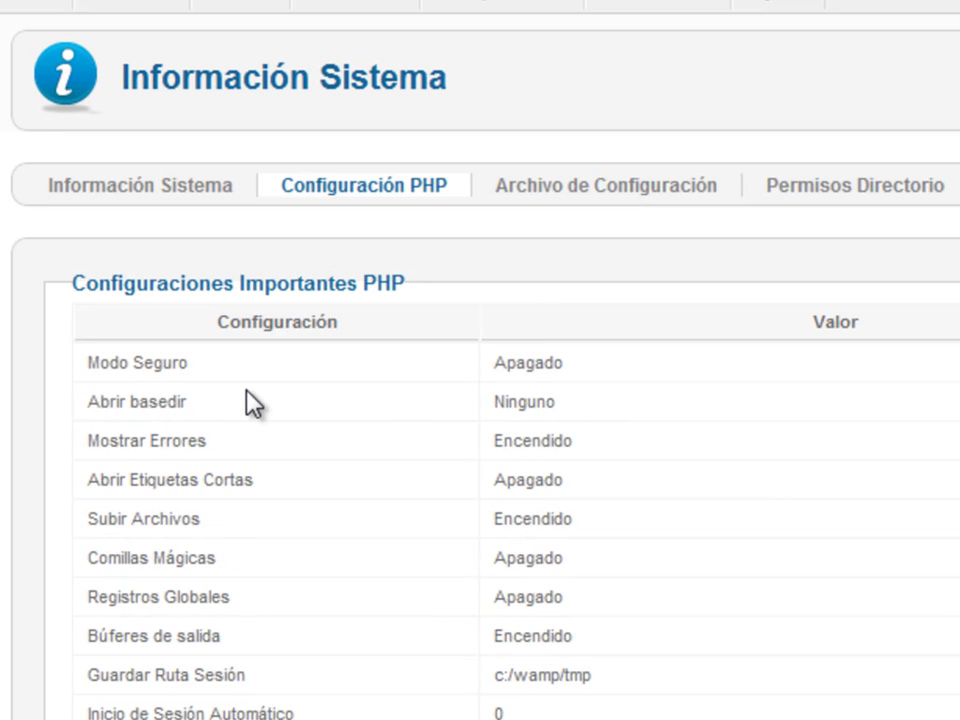
Step: Look through the site's configuration file settings in the system information
left_click(600, 190)
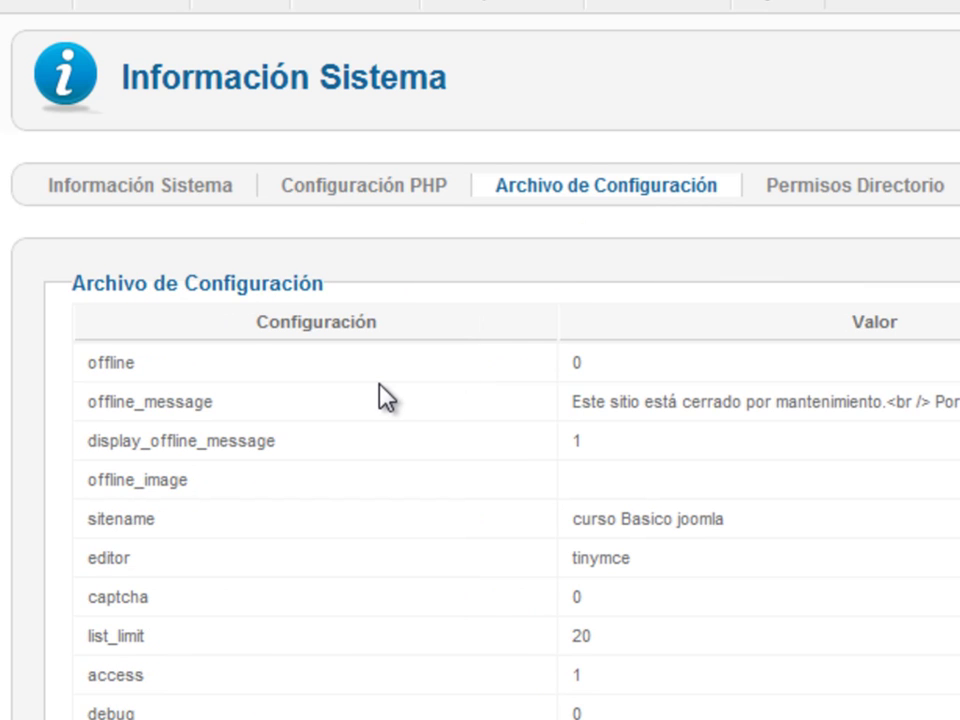
scroll(253, 574, "down", 5)
scroll(253, 574, "up", 5)
scroll(699, 613, "down", 10)
scroll(699, 620, "up", 10)
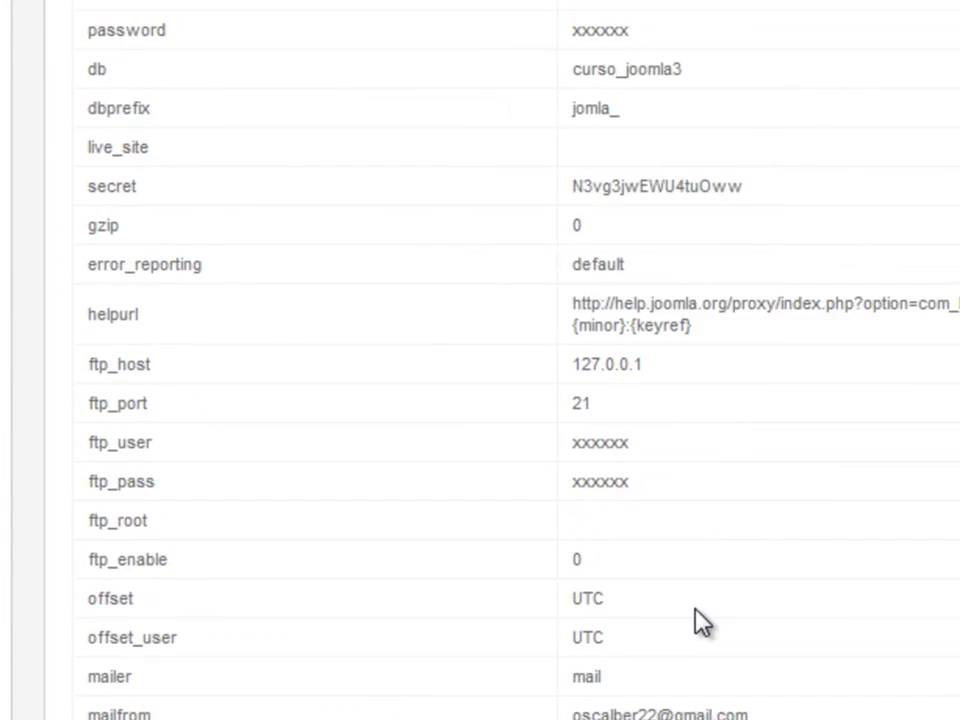
Step: Check the write status of every directory listed under Permisos Directorio
left_click(838, 189)
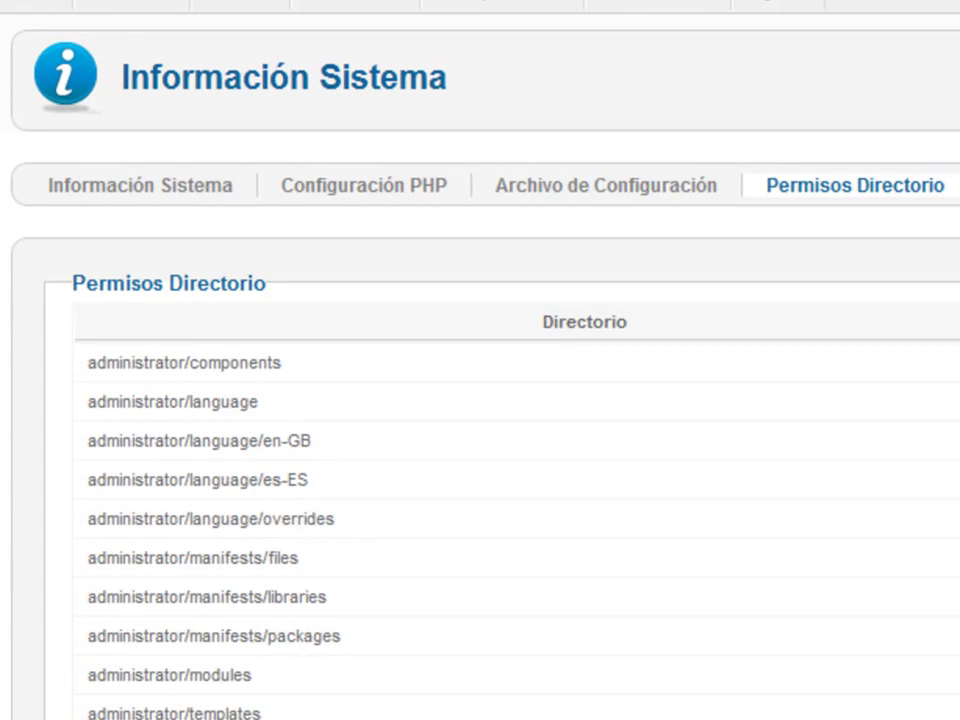
scroll(840, 380, "down", 10)
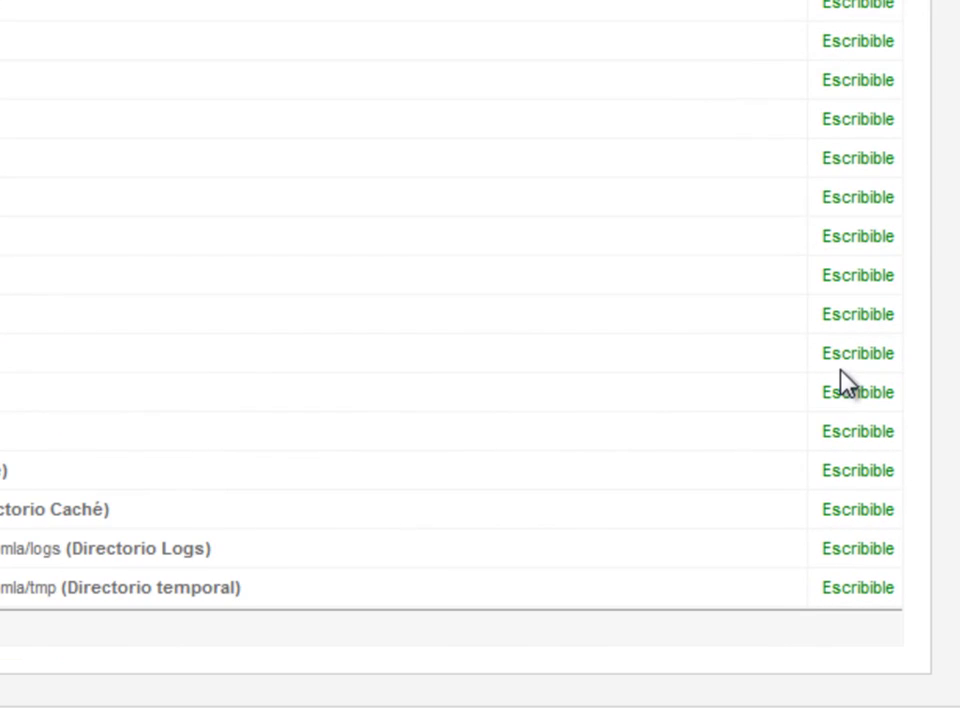
scroll(808, 626, "up", 10)
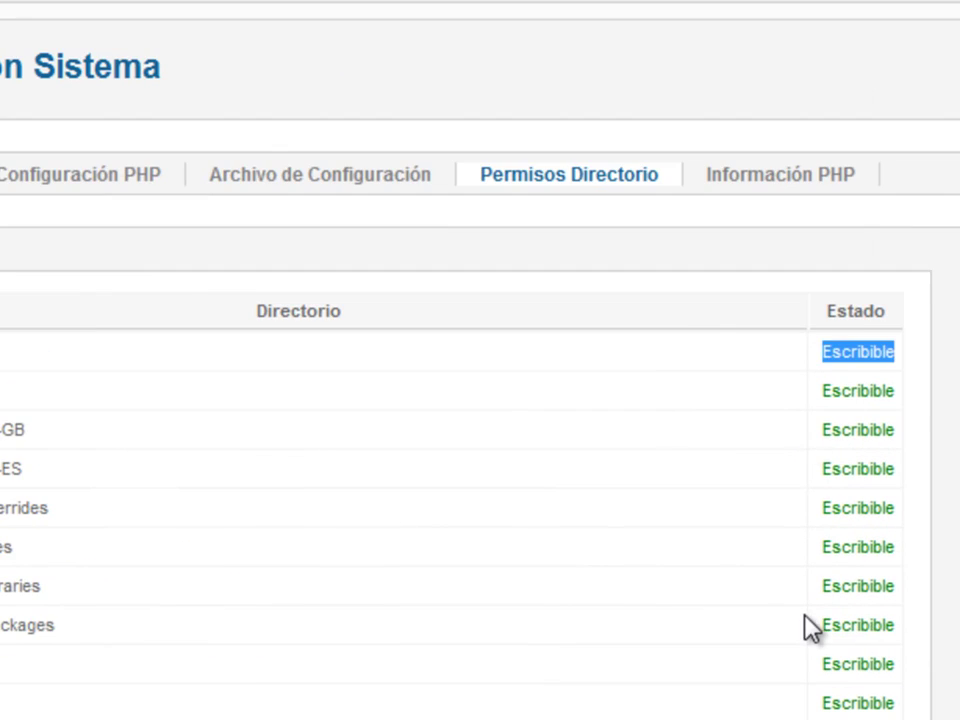
scroll(826, 430, "down", 10)
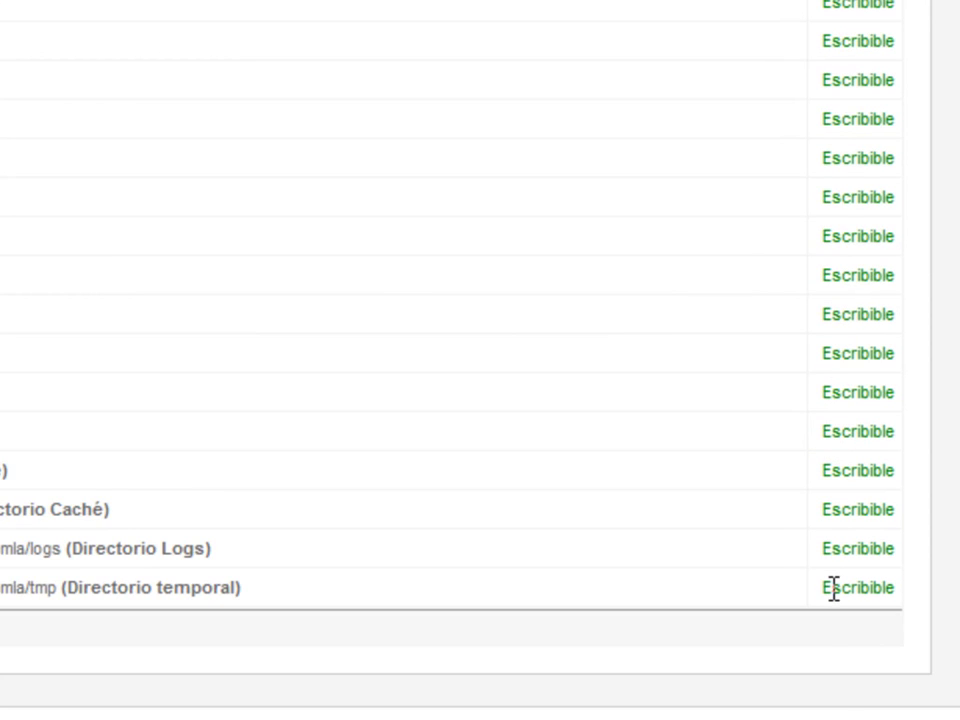
scroll(833, 587, "up", 10)
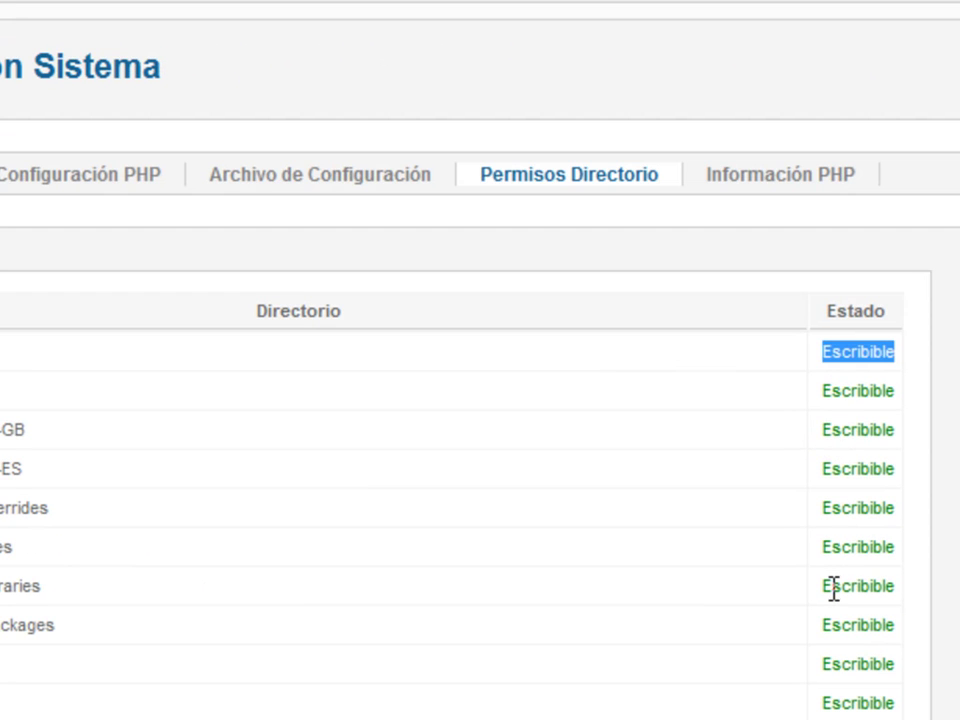
double_click(857, 390)
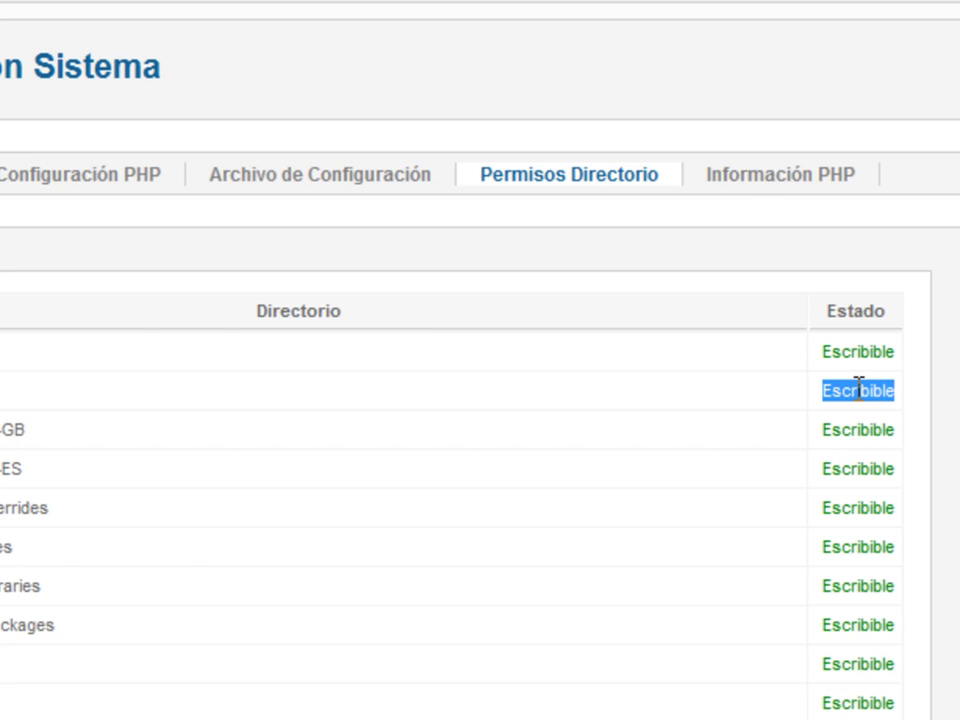
Step: Display the Información PHP details and look through the PHP and Apache sections
left_click(765, 180)
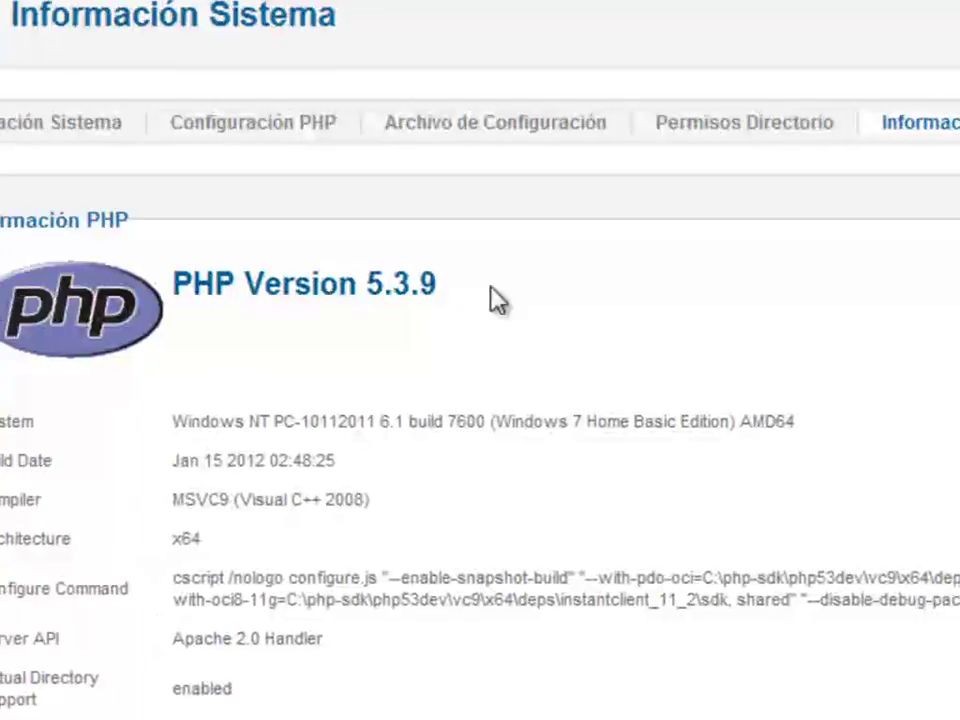
scroll(563, 300, "down", 8)
scroll(563, 300, "down", 8)
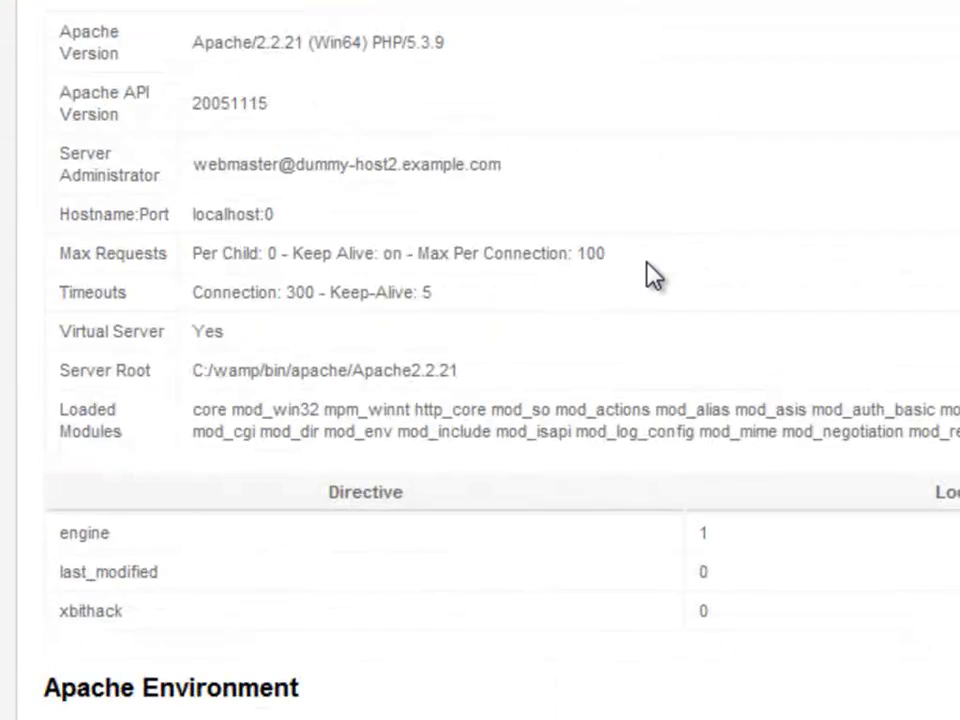
scroll(652, 275, "up", 15)
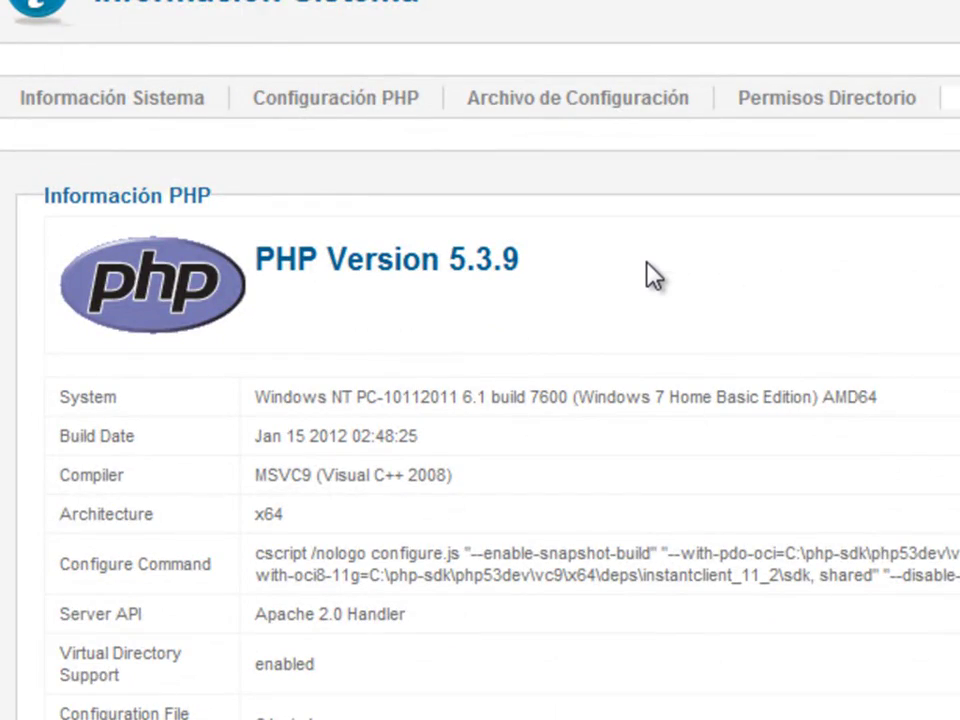